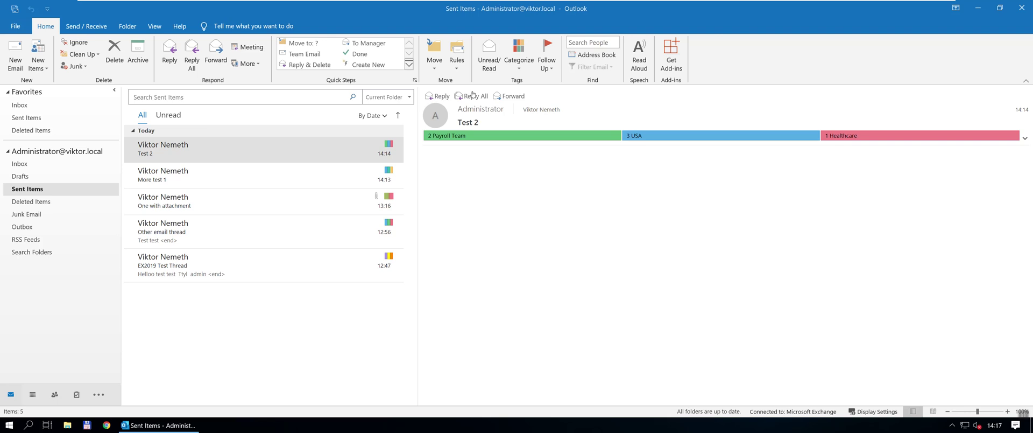
{"action": "left_click", "coordinate": [518, 56]}
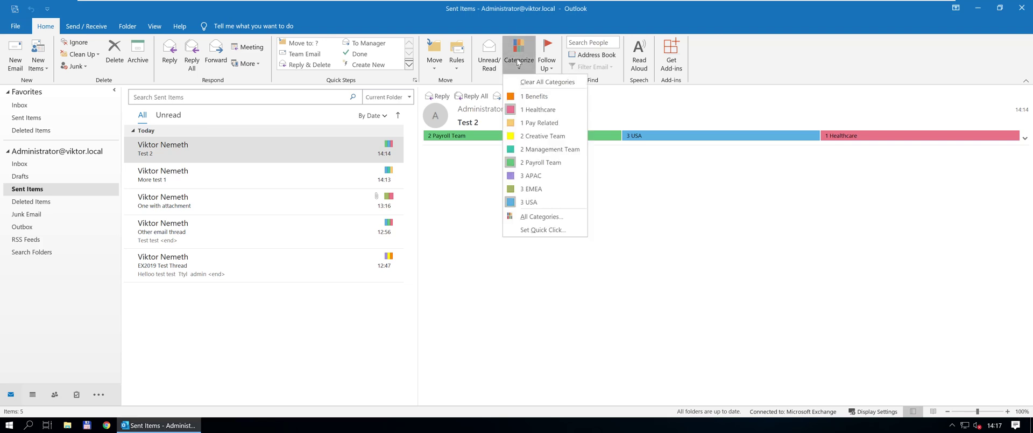
{"action": "left_click", "coordinate": [525, 212]}
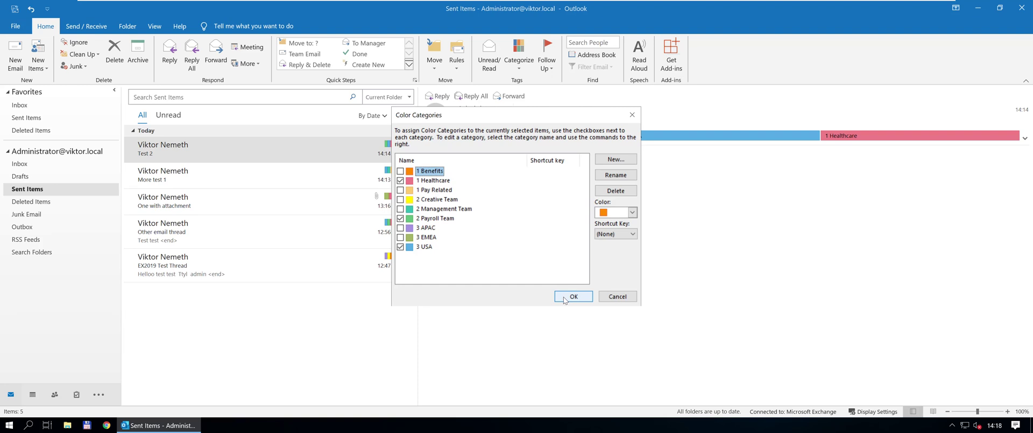
{"action": "left_click", "coordinate": [563, 296]}
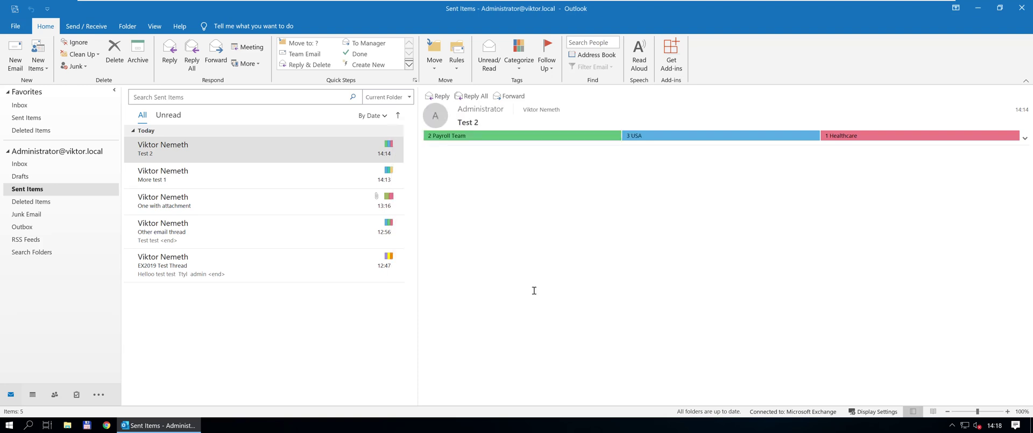
View the 'One with attachment' email, start and discard a reply, then bring up the Windows Run box.
{"action": "left_click", "coordinate": [245, 206]}
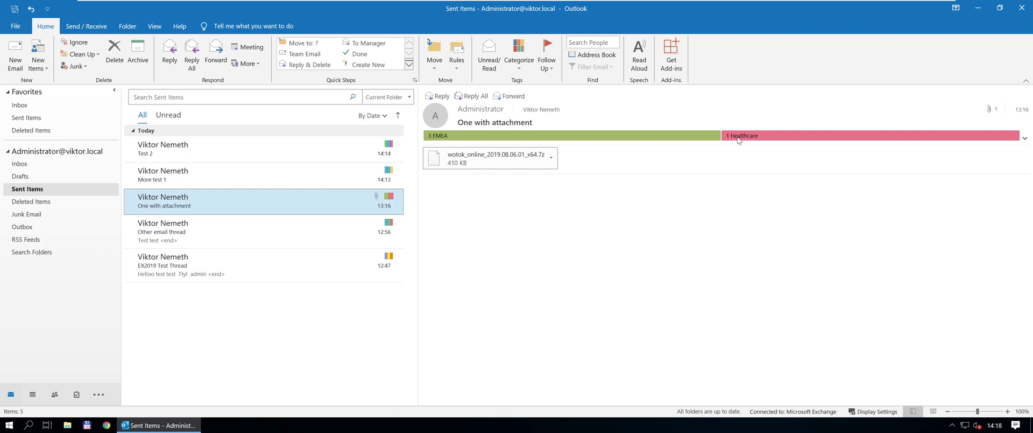
{"action": "key", "text": "ctrl+r"}
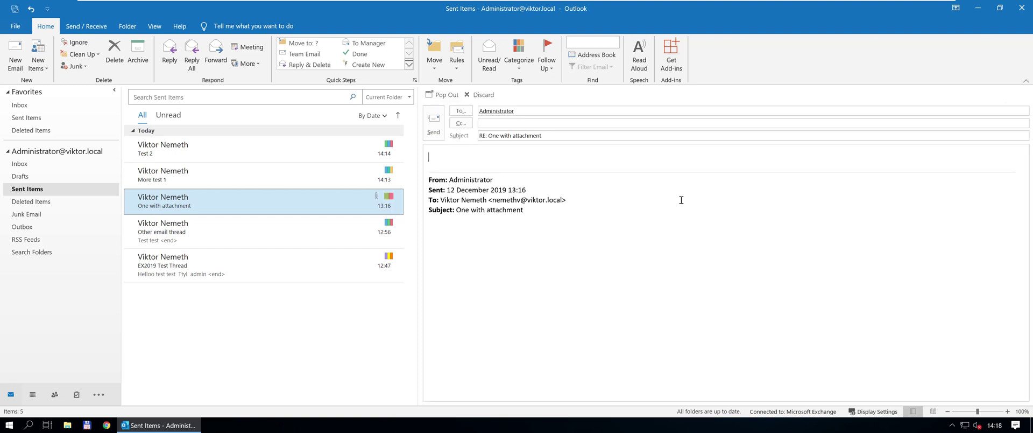
{"action": "key", "text": "Escape"}
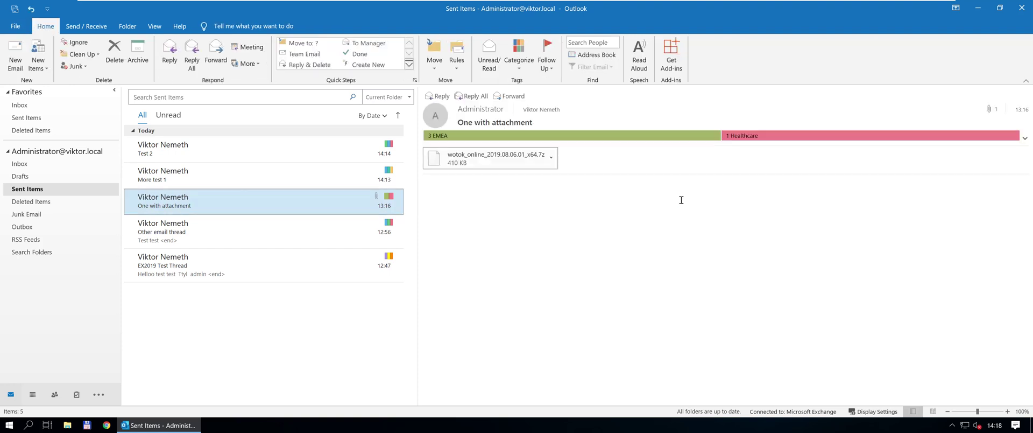
{"action": "key", "text": "super+r"}
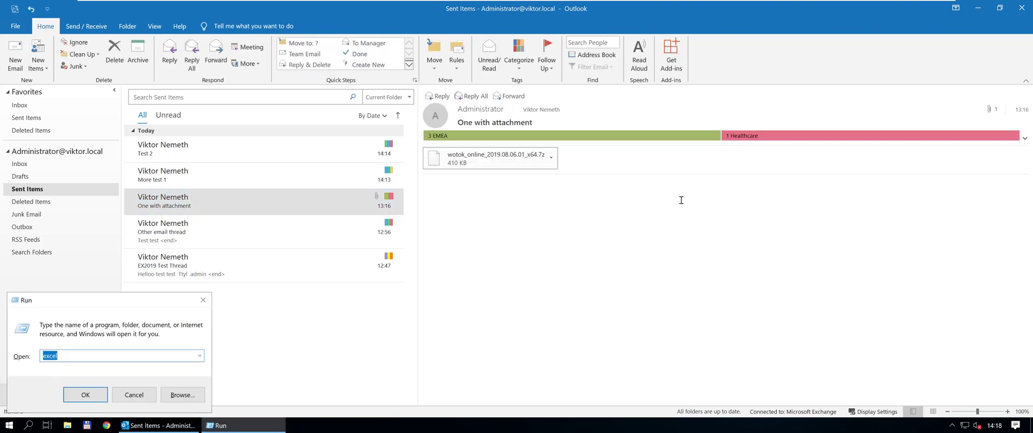
Launch Excel into a blank workbook and start a Get Data import From Microsoft Exchange.
{"action": "key", "text": "Return"}
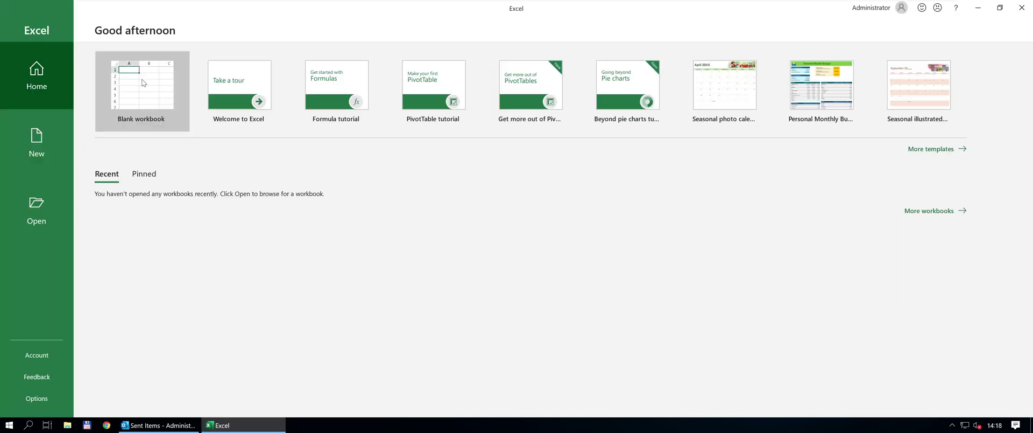
{"action": "left_click", "coordinate": [144, 82]}
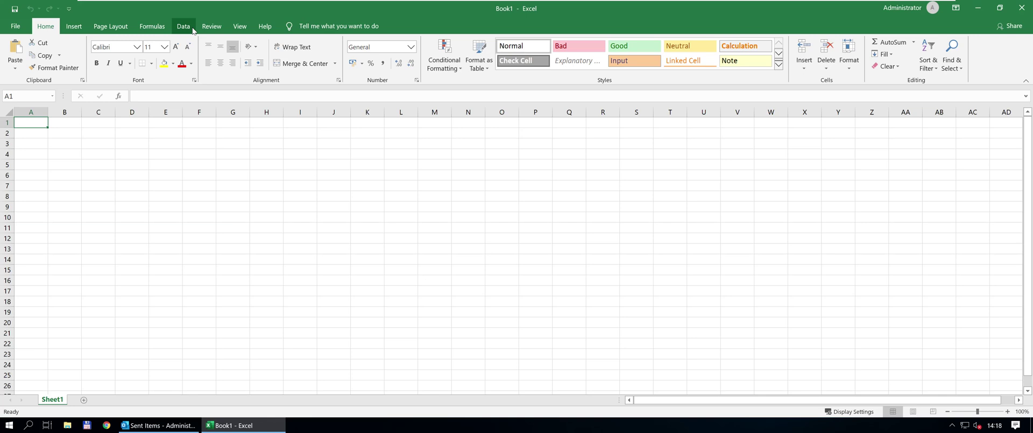
{"action": "left_click", "coordinate": [191, 30]}
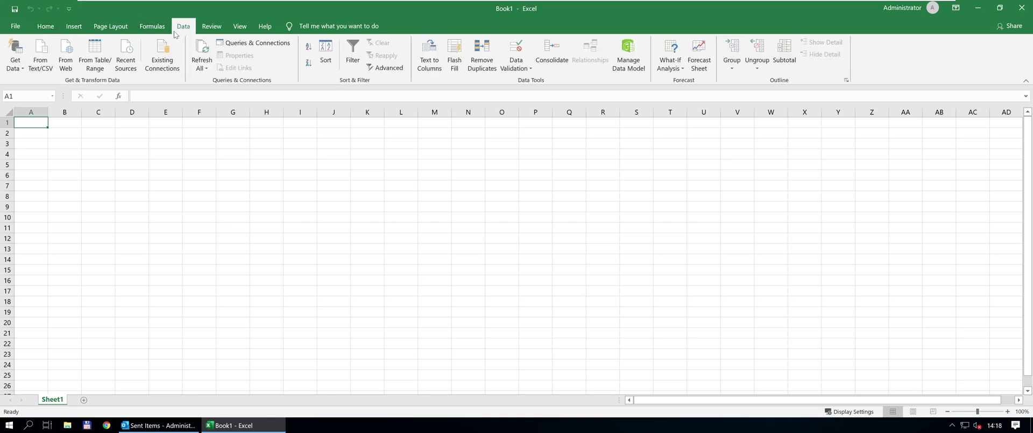
{"action": "left_click", "coordinate": [15, 54]}
{"action": "mouse_move", "coordinate": [83, 185]}
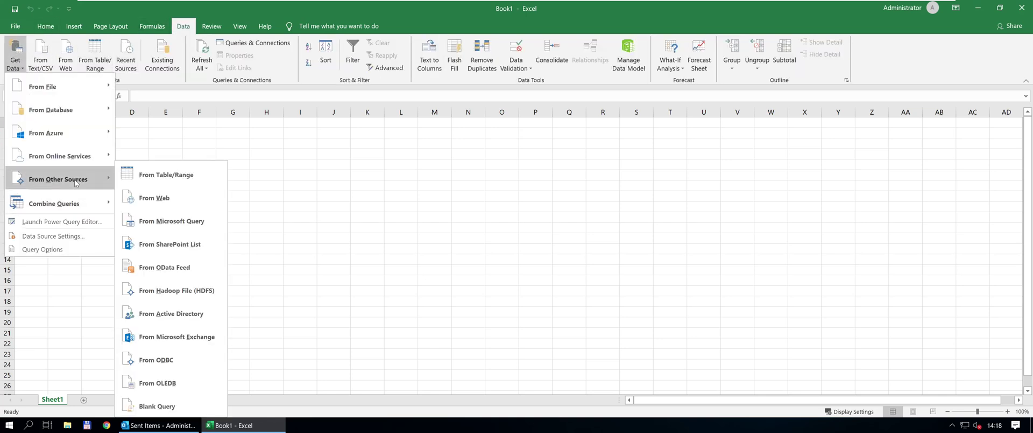
{"action": "left_click", "coordinate": [198, 337]}
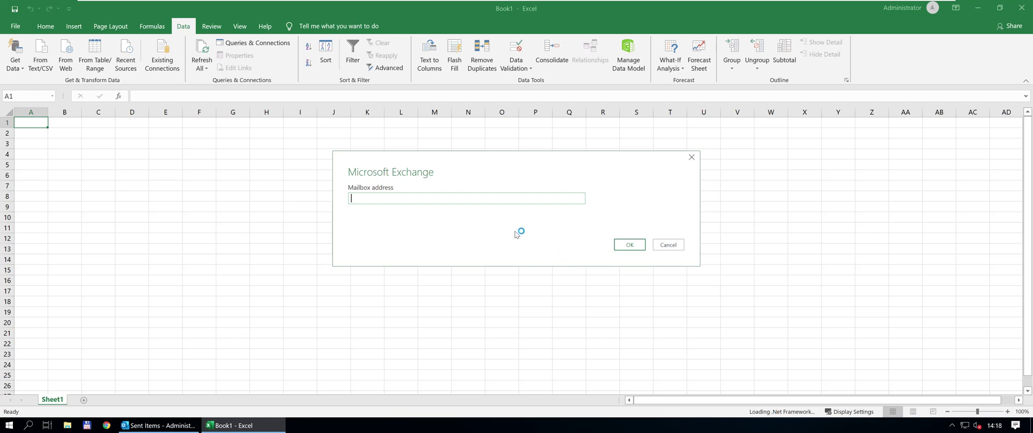
Enter the mailbox's e-mail address to connect and list Calendar, Mail, Meeting Requests, People and Tasks.
{"action": "key", "text": "Return"}
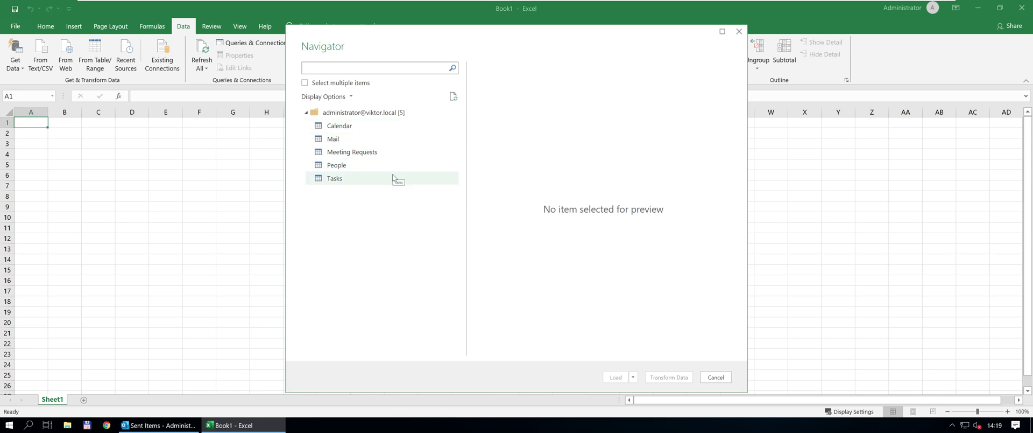
Preview the Mail table in the Navigator and load its 10 email rows into a new sheet.
{"action": "left_click", "coordinate": [343, 143]}
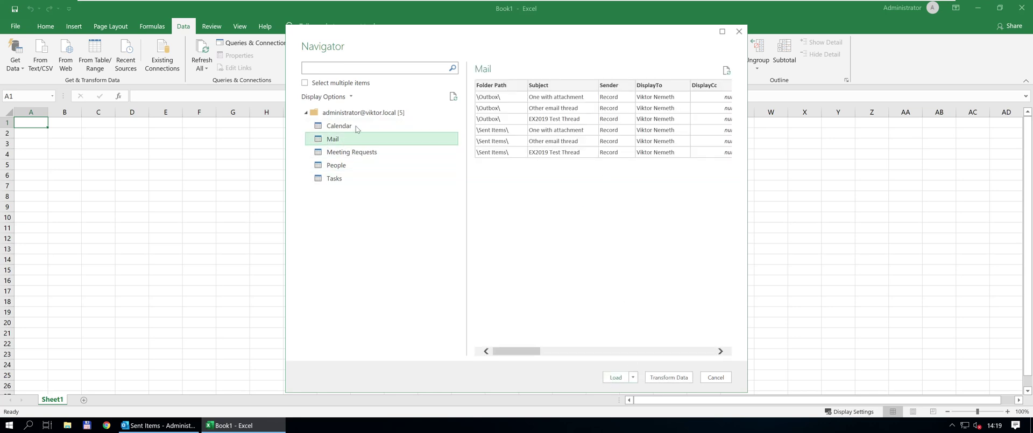
{"action": "left_click_drag", "start_coordinate": [517, 350], "coordinate": [499, 351]}
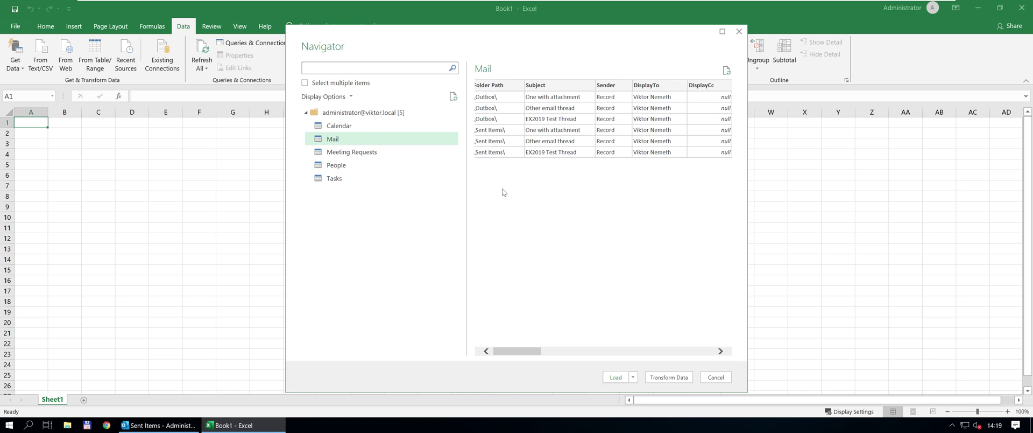
{"action": "left_click", "coordinate": [615, 377]}
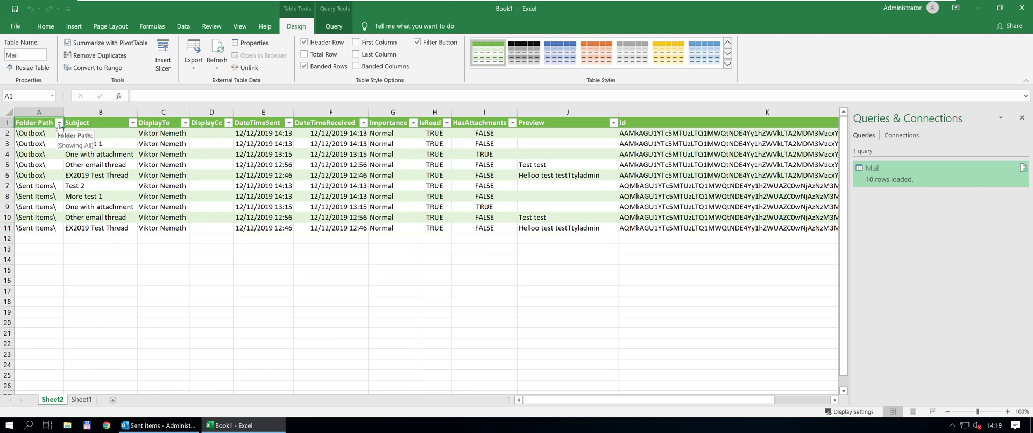
Filter Folder Path to exclude \Outbox\, keeping the 5 Sent Items rows, then switch to Outlook.
{"action": "left_click", "coordinate": [59, 123]}
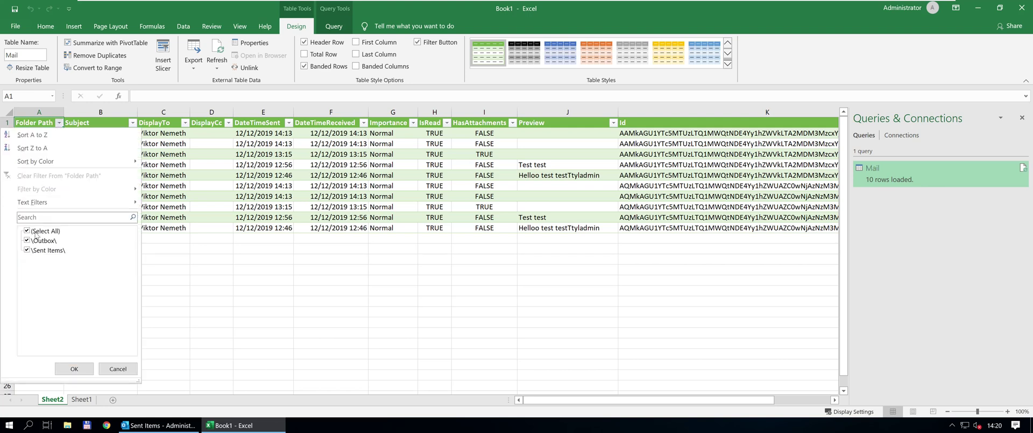
{"action": "left_click", "coordinate": [28, 240]}
{"action": "left_click", "coordinate": [74, 369]}
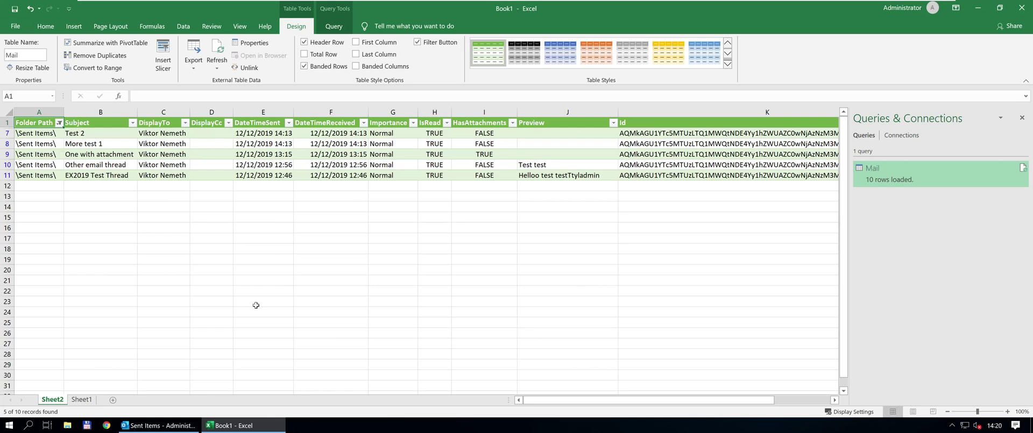
{"action": "key", "text": "alt+Tab"}
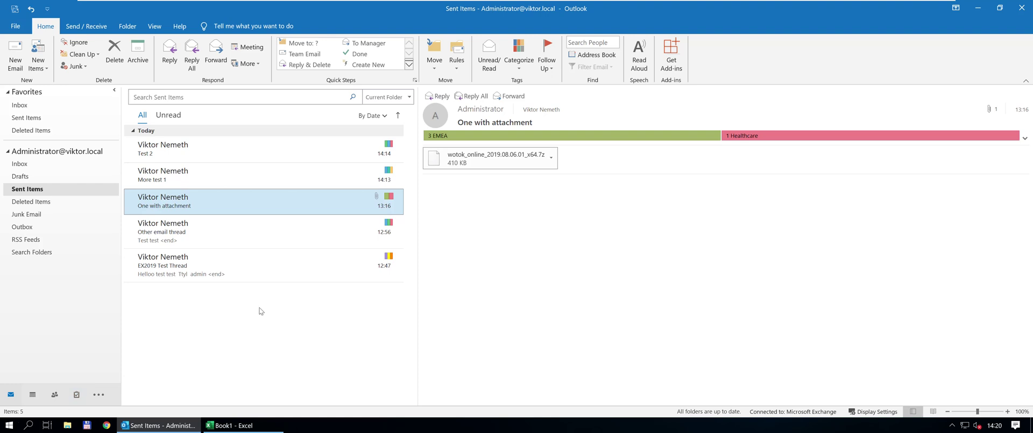
Switch from Outlook back to the filtered Mail table in Excel.
{"action": "key", "text": "alt+Tab"}
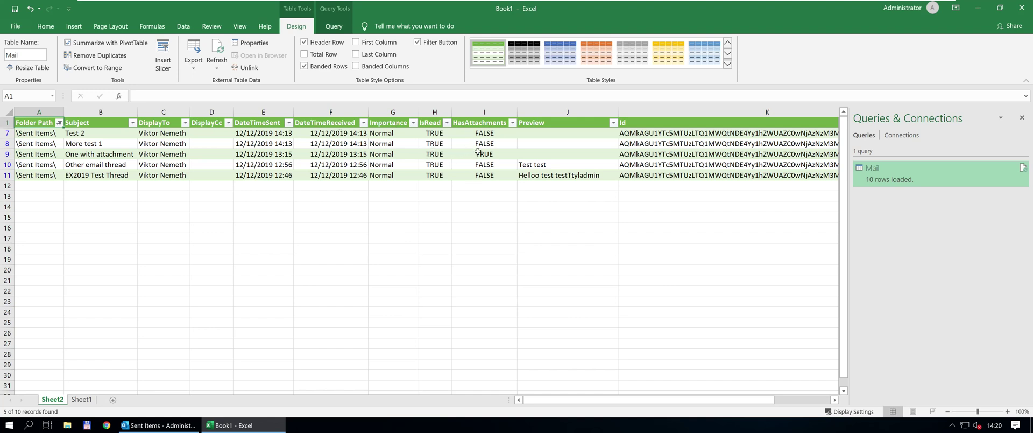
Check the TRUE attachment flag in cell I9, then edit the Mail query in Power Query Editor.
{"action": "left_click", "coordinate": [484, 155]}
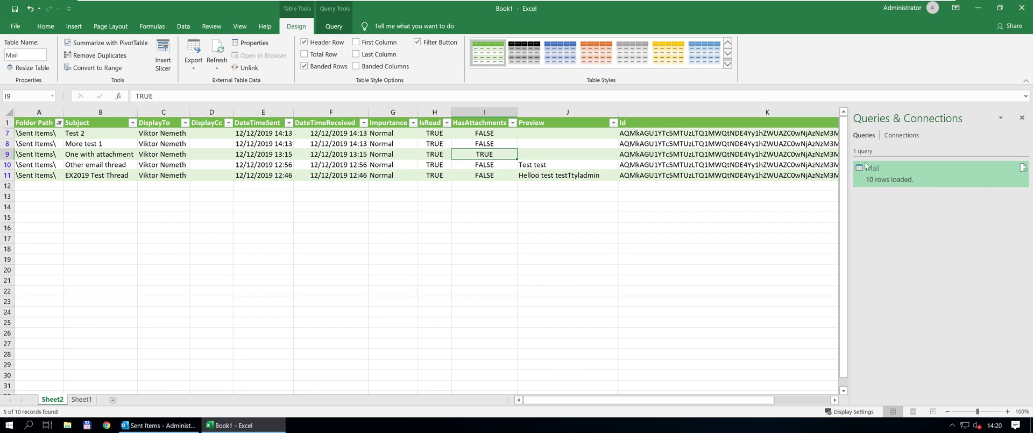
{"action": "left_click_drag", "start_coordinate": [731, 402], "coordinate": [730, 402]}
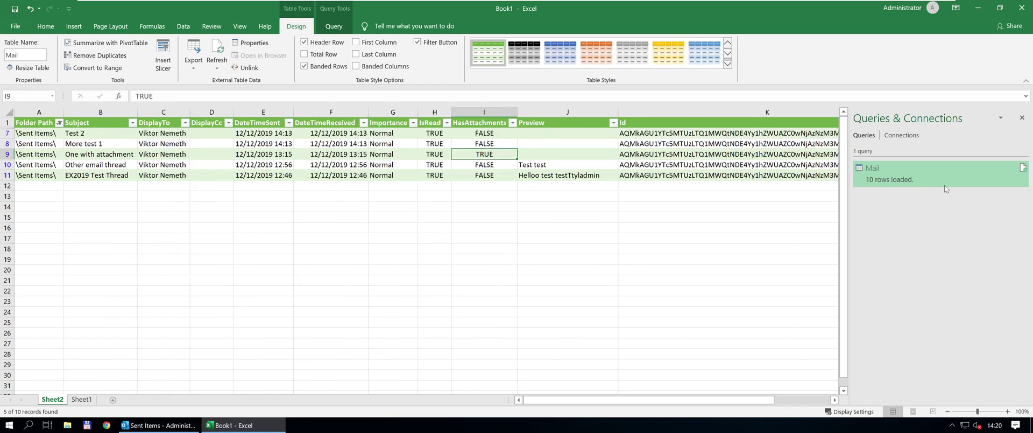
{"action": "left_click", "coordinate": [905, 173]}
{"action": "right_click", "coordinate": [905, 173]}
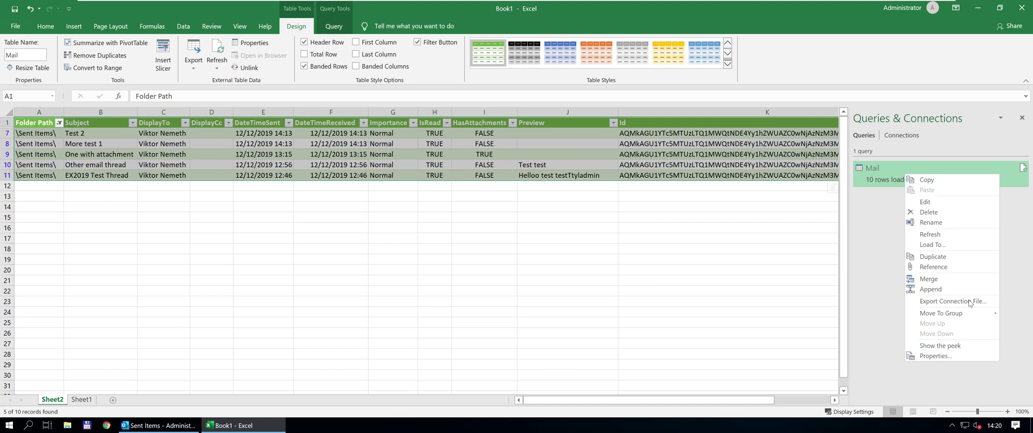
{"action": "left_click", "coordinate": [952, 203]}
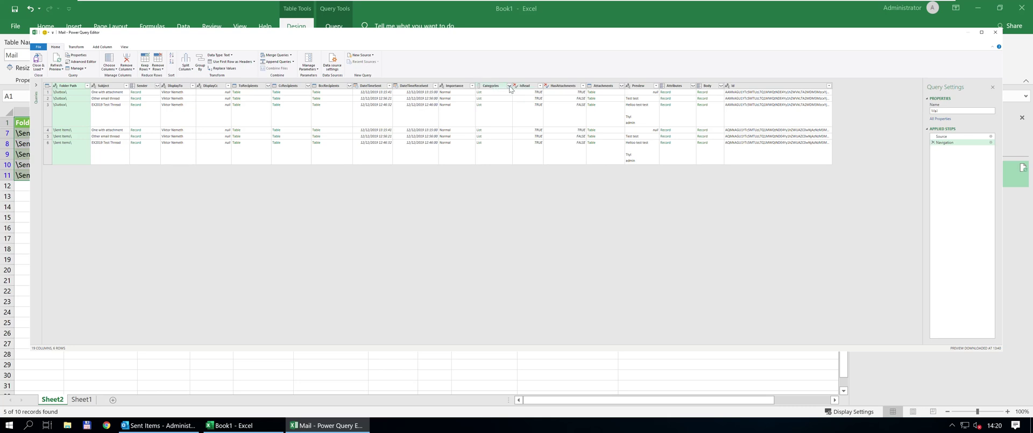
Extract the Categories list values as text separated by a comma delimiter.
{"action": "left_click", "coordinate": [509, 86]}
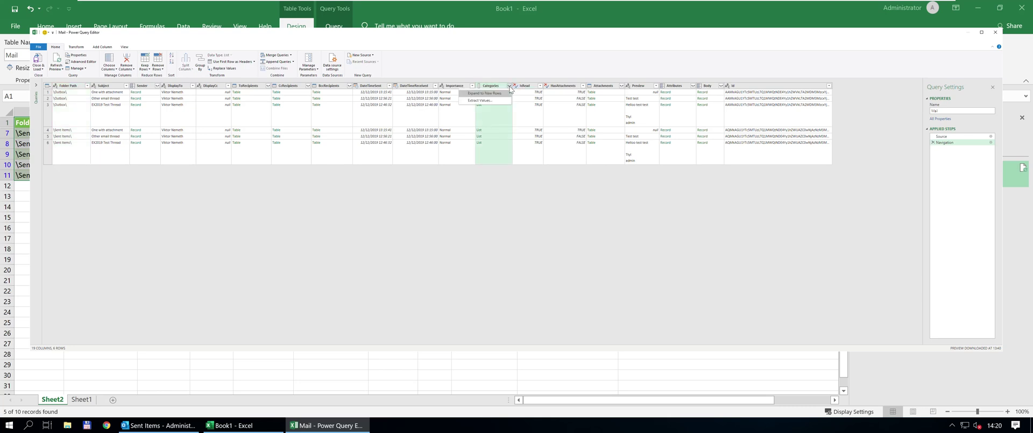
{"action": "left_click", "coordinate": [493, 100]}
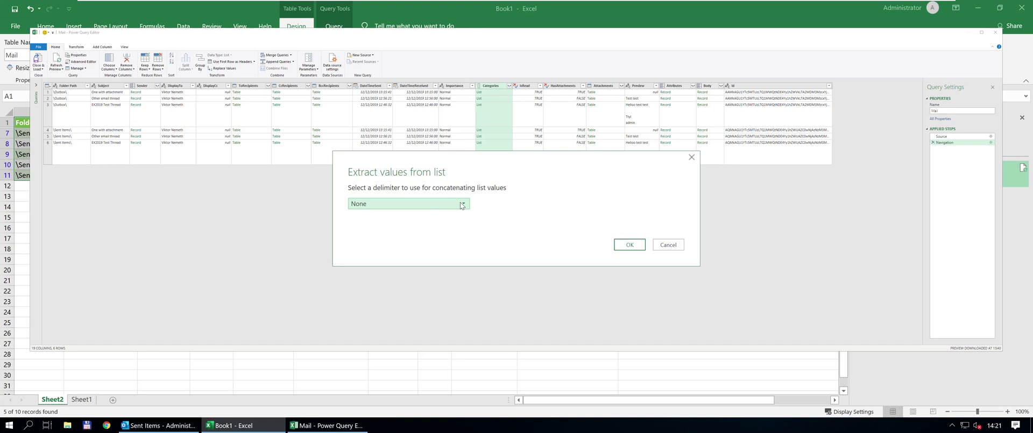
{"action": "left_click", "coordinate": [461, 205]}
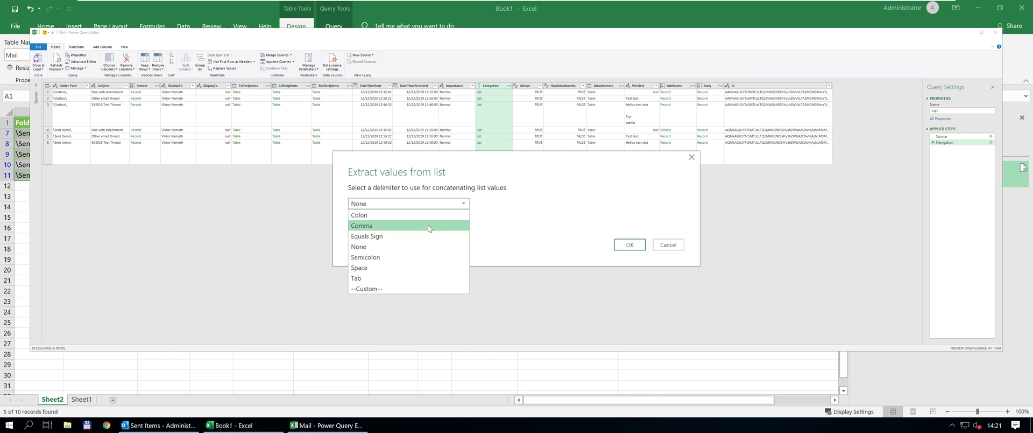
{"action": "left_click", "coordinate": [427, 225]}
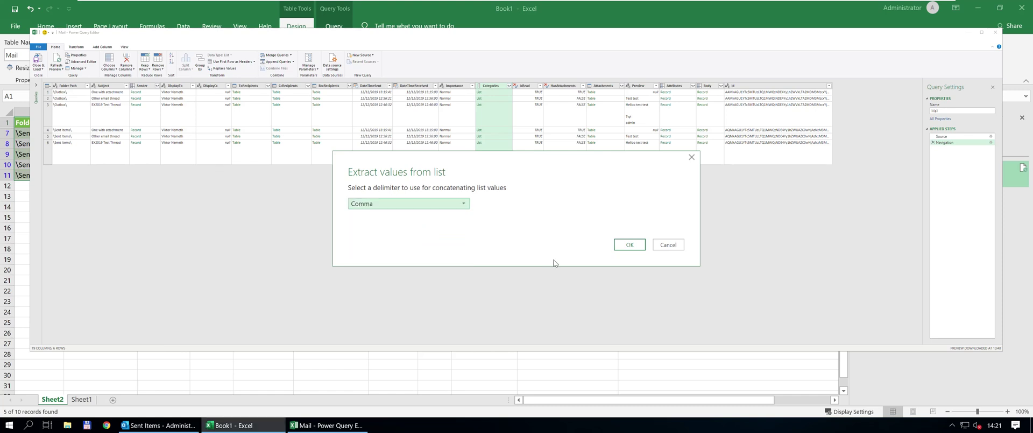
{"action": "left_click", "coordinate": [630, 244]}
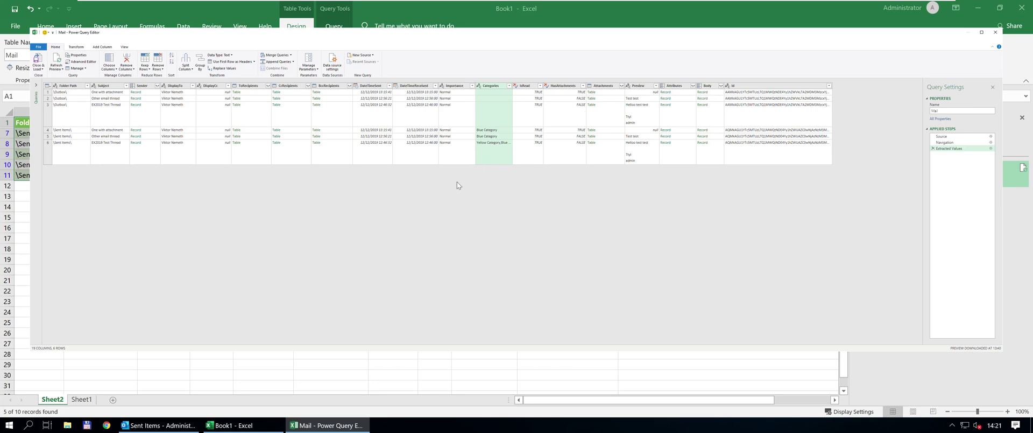
Refresh the preview to all 10 emails and Close & Load the Mail query to the worksheet.
{"action": "left_click", "coordinate": [56, 59]}
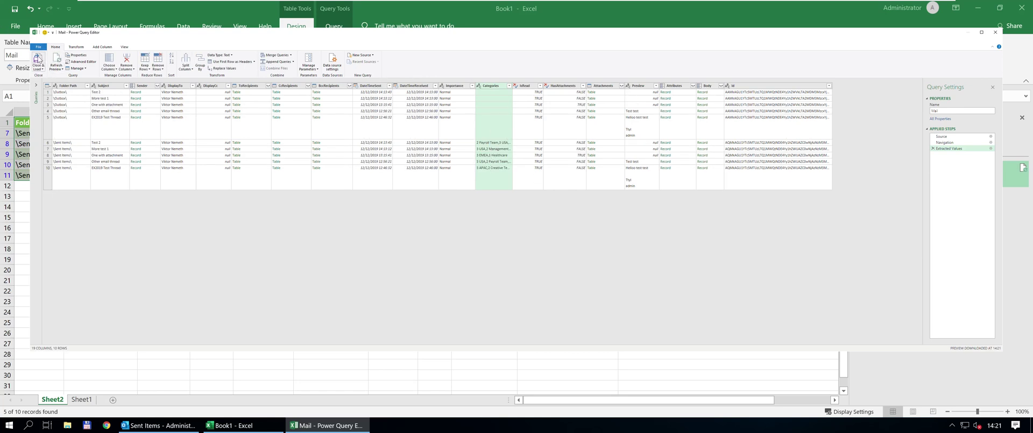
{"action": "left_click", "coordinate": [39, 60]}
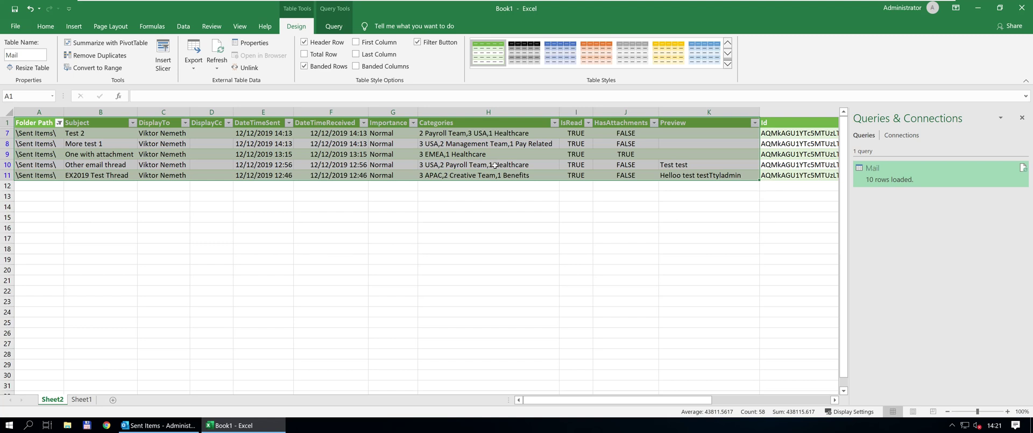
{"action": "left_click", "coordinate": [446, 155]}
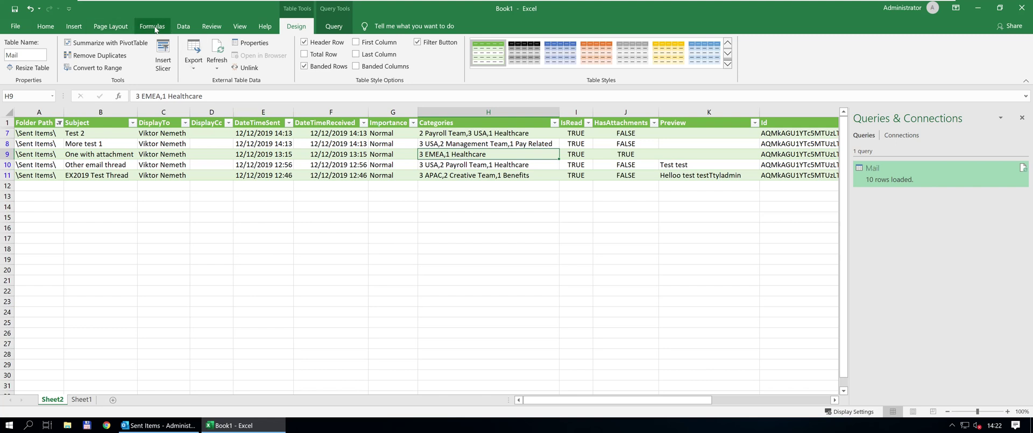
{"action": "left_click", "coordinate": [183, 27]}
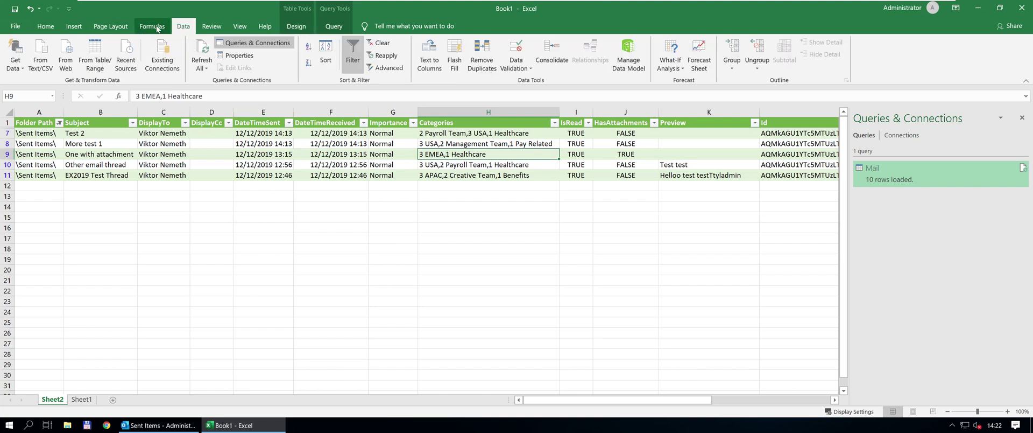
Insert a PivotTable on a new sheet from the Mail table, counting Id in Values.
{"action": "left_click", "coordinate": [74, 26]}
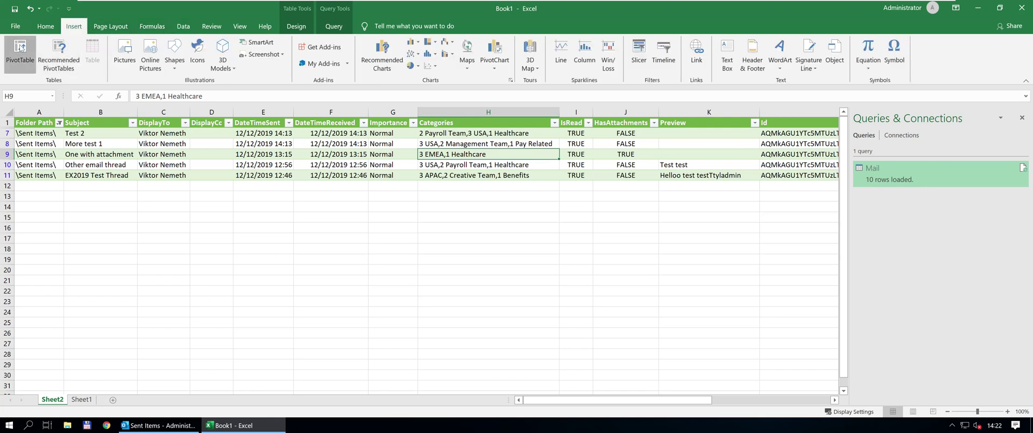
{"action": "left_click", "coordinate": [20, 47]}
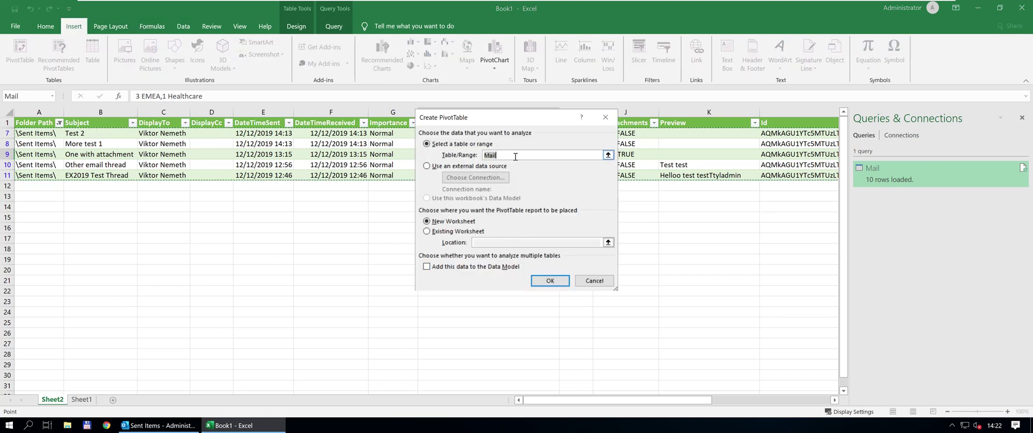
{"action": "left_click", "coordinate": [546, 281]}
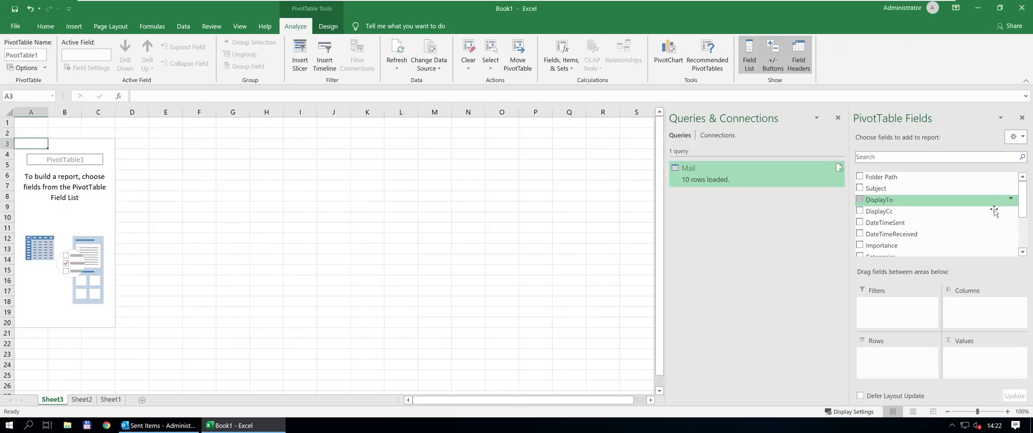
{"action": "left_click_drag", "start_coordinate": [1021, 208], "coordinate": [1022, 264]}
{"action": "left_click_drag", "start_coordinate": [899, 239], "coordinate": [971, 360]}
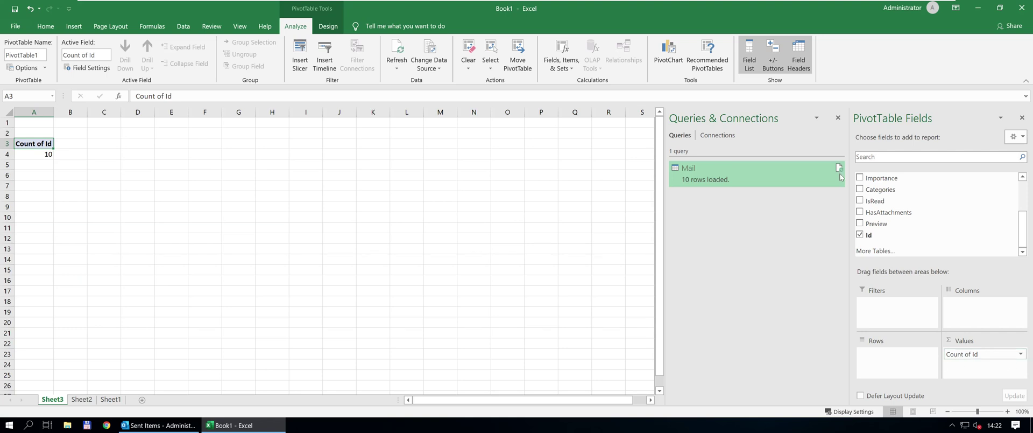
Filter the PivotTable by Folder Path to \Sent Items\ and put DateTimeSent in Rows.
{"action": "scroll", "coordinate": [920, 186], "scroll_direction": "up", "scroll_amount": 2}
{"action": "scroll", "coordinate": [899, 186], "scroll_direction": "up", "scroll_amount": 1}
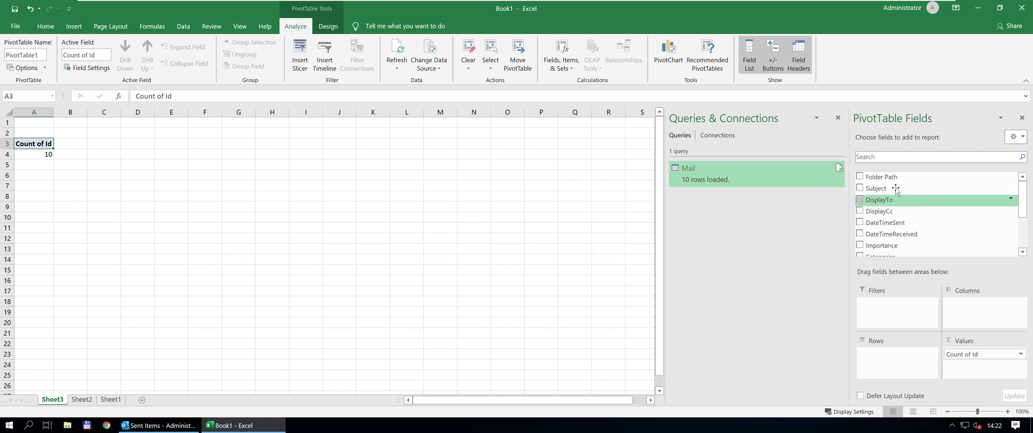
{"action": "left_click_drag", "start_coordinate": [893, 177], "coordinate": [879, 316]}
{"action": "left_click", "coordinate": [78, 122]}
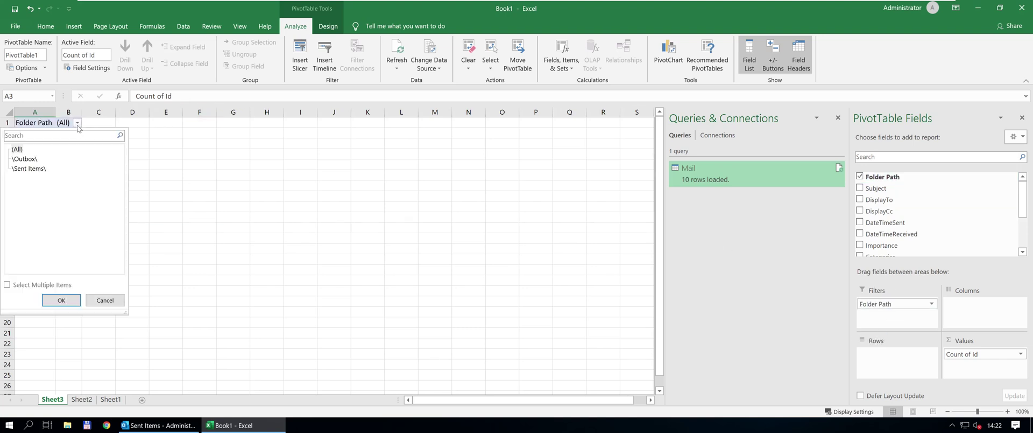
{"action": "left_click", "coordinate": [28, 174]}
{"action": "left_click", "coordinate": [103, 304]}
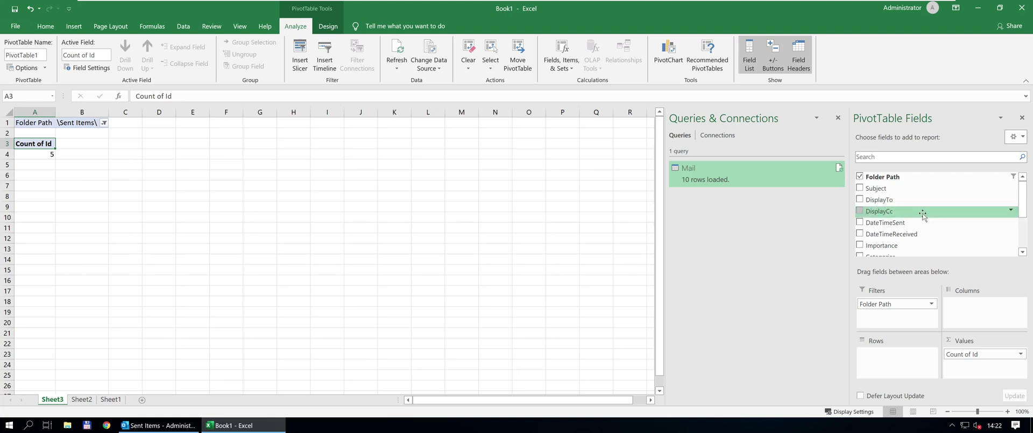
{"action": "left_click_drag", "start_coordinate": [914, 223], "coordinate": [887, 363]}
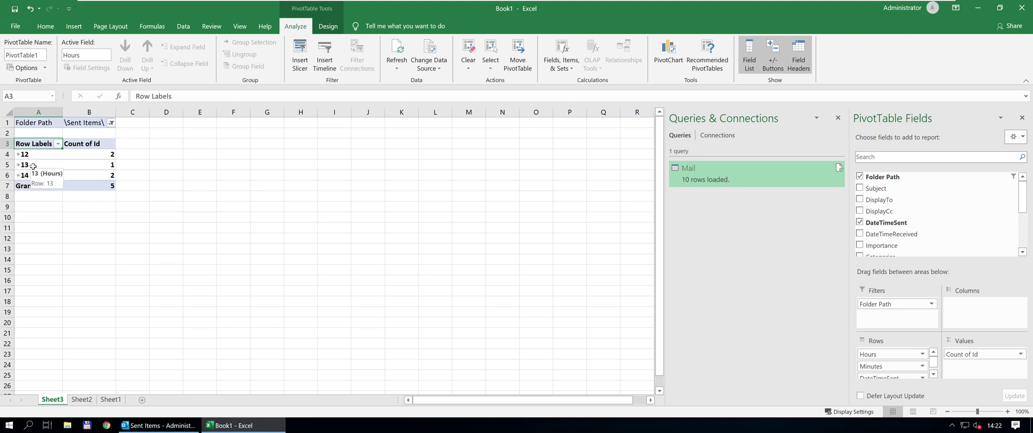
{"action": "right_click", "coordinate": [42, 167]}
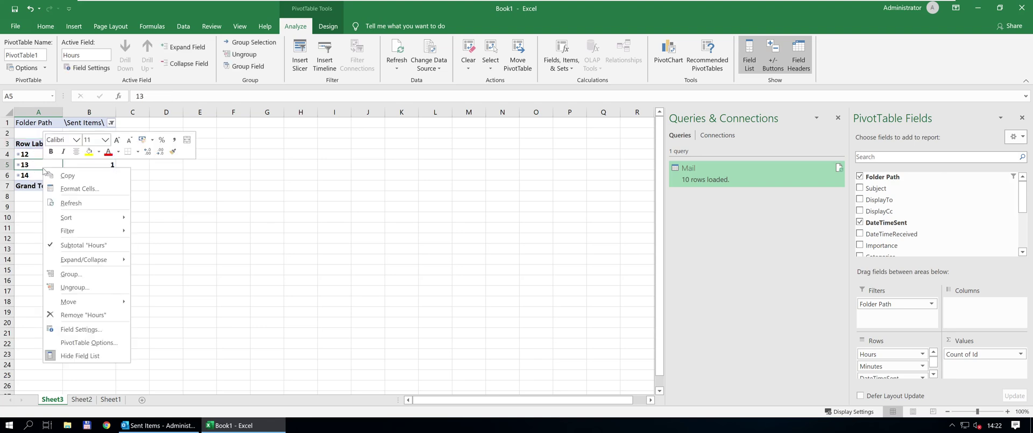
{"action": "left_click", "coordinate": [93, 274]}
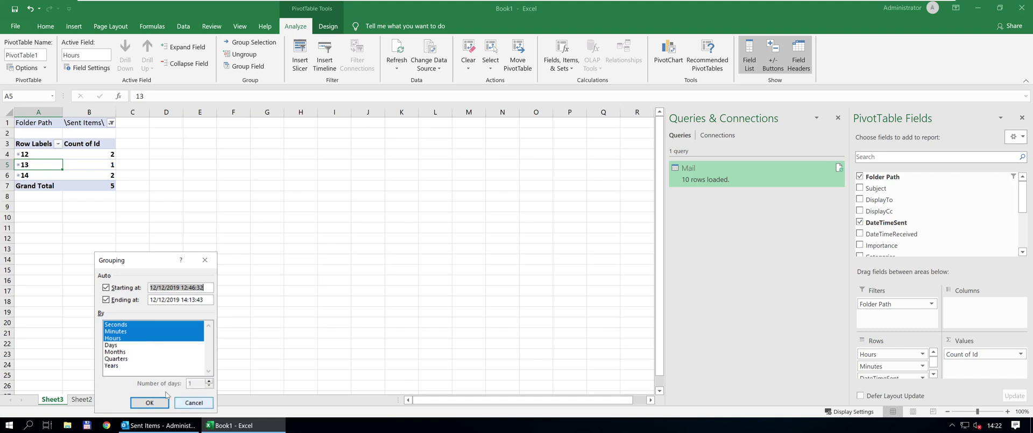
{"action": "left_click", "coordinate": [194, 402]}
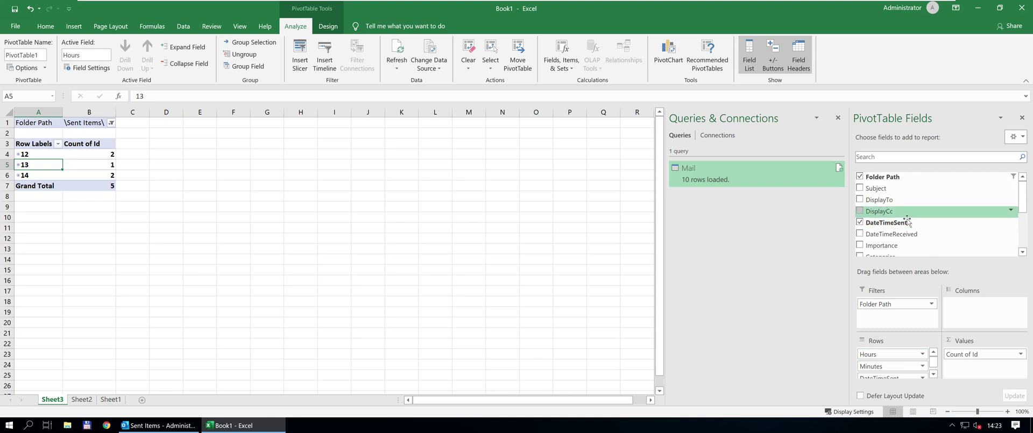
Remove Hours, DateTimeSent and HasAttachments from the PivotTable rows, leaving Count of Id of 5.
{"action": "left_click_drag", "start_coordinate": [886, 354], "coordinate": [882, 253]}
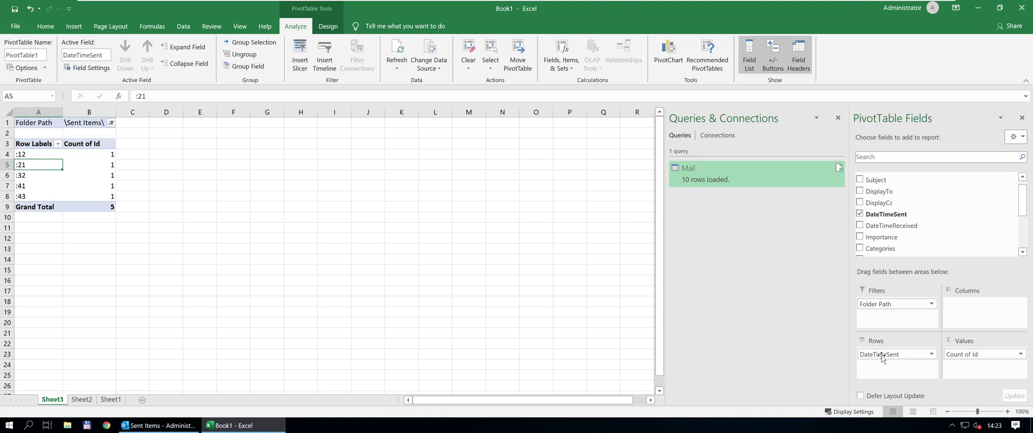
{"action": "left_click_drag", "start_coordinate": [883, 356], "coordinate": [885, 195]}
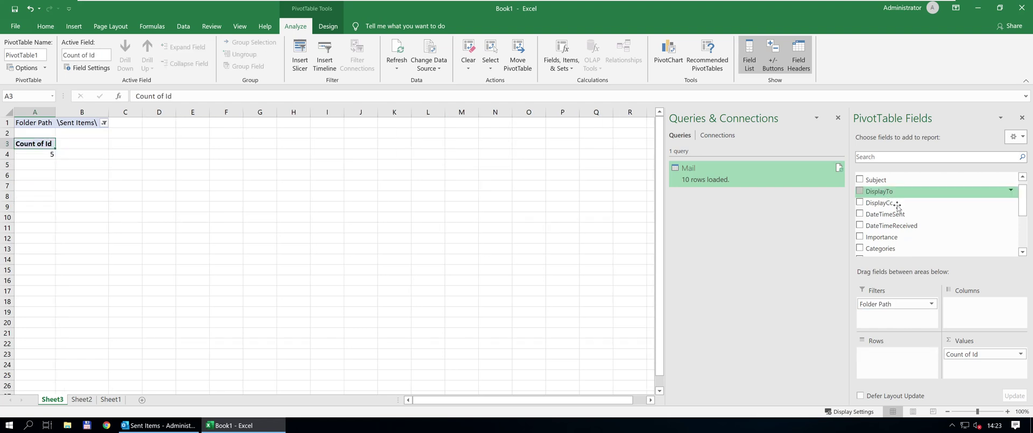
{"action": "scroll", "coordinate": [912, 233], "scroll_direction": "down", "scroll_amount": 2}
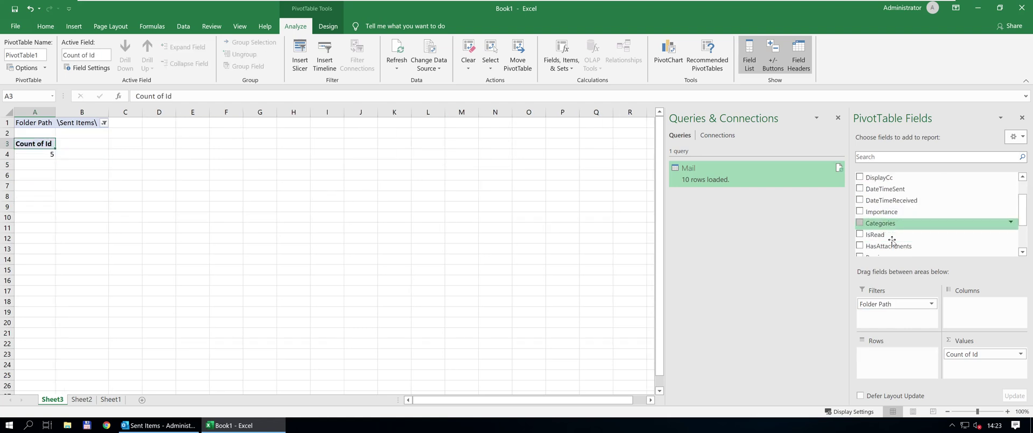
{"action": "left_click_drag", "start_coordinate": [893, 245], "coordinate": [936, 215]}
{"action": "scroll", "coordinate": [930, 227], "scroll_direction": "down", "scroll_amount": 3}
{"action": "scroll", "coordinate": [930, 227], "scroll_direction": "down", "scroll_amount": 1}
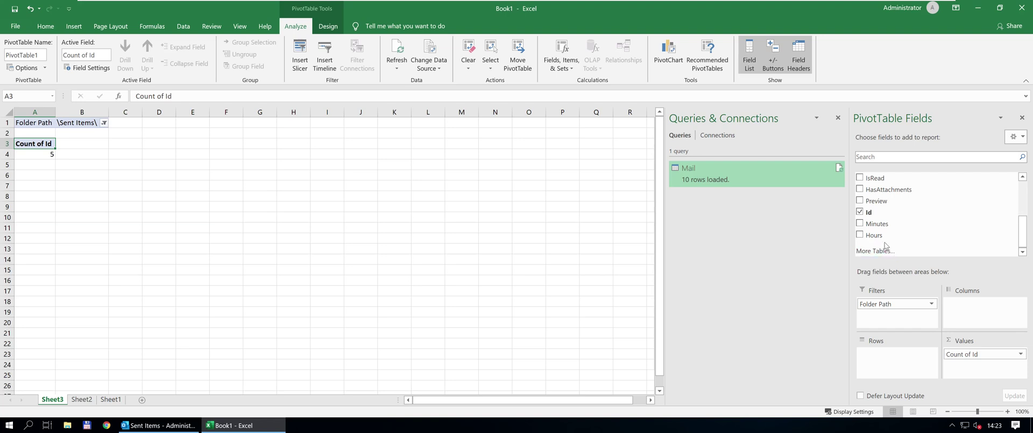
{"action": "scroll", "coordinate": [885, 248], "scroll_direction": "up", "scroll_amount": 10}
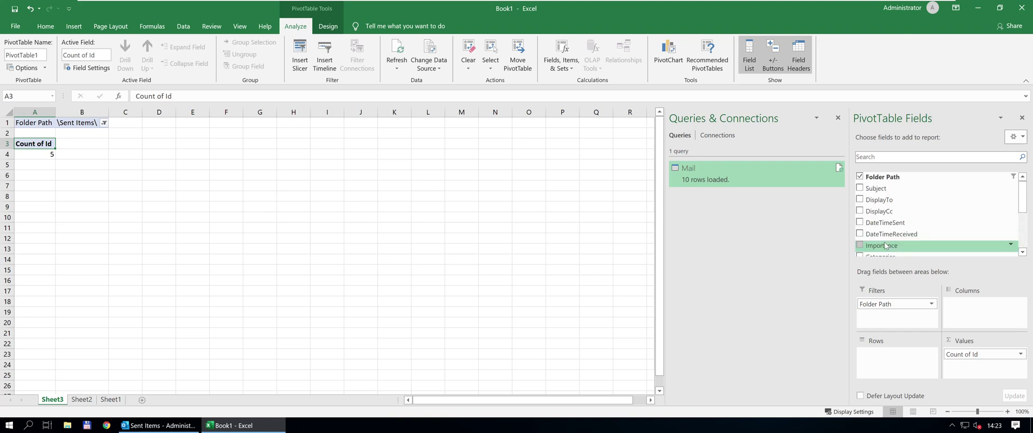